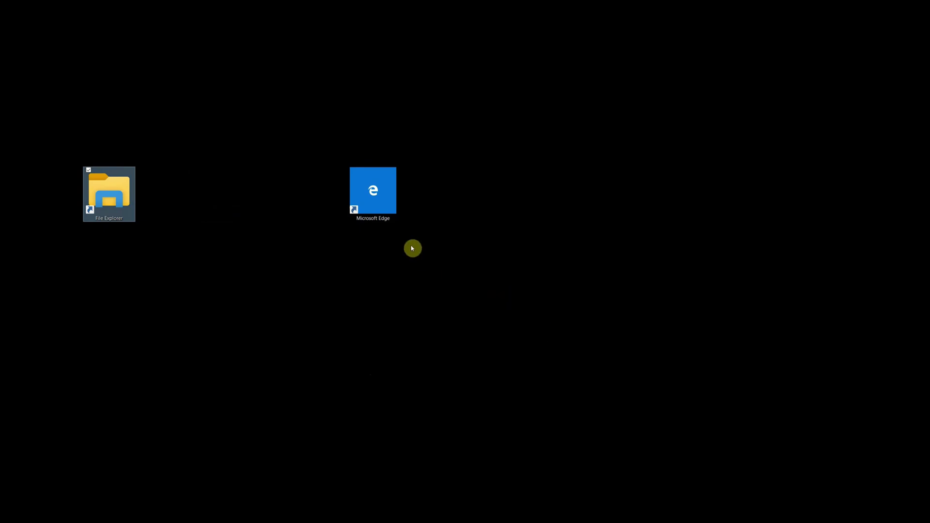
pyautogui.doubleClick(379, 203)
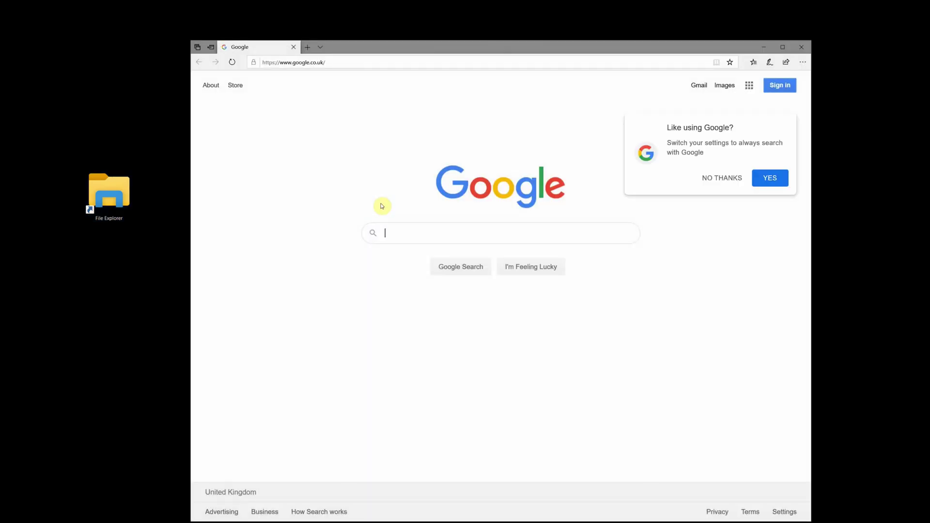
pyautogui.write('fs')
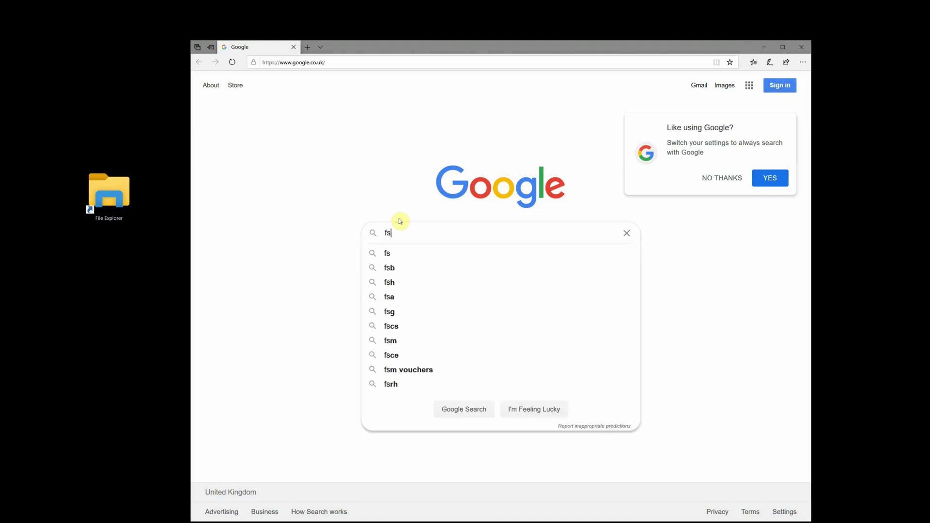
pyautogui.write('uip')
pyautogui.press('Return')
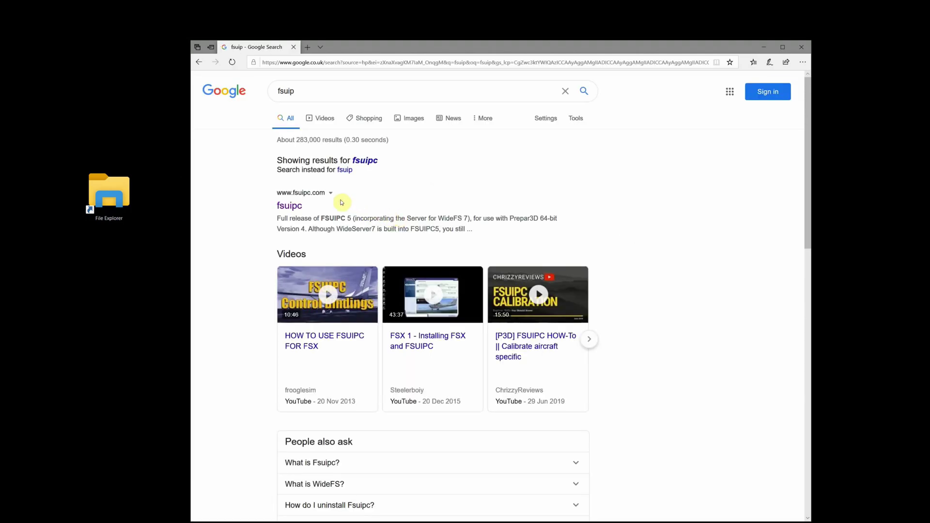
pyautogui.click(289, 205)
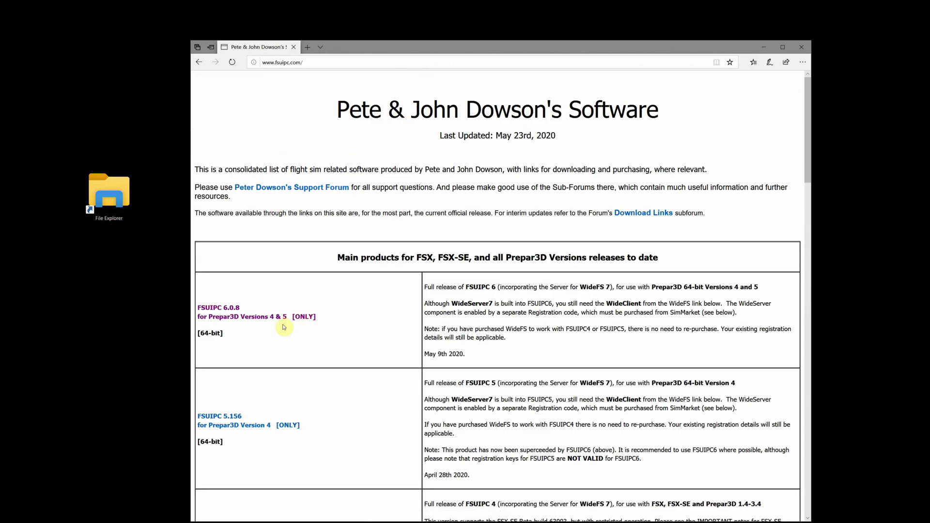
# - Download and save the FSUIPC 6.0.8 zip for Prepar3D Versions 4 & 5 from the main products table
pyautogui.scroll(-2, 237, 351)
pyautogui.scroll(-5, 239, 353)
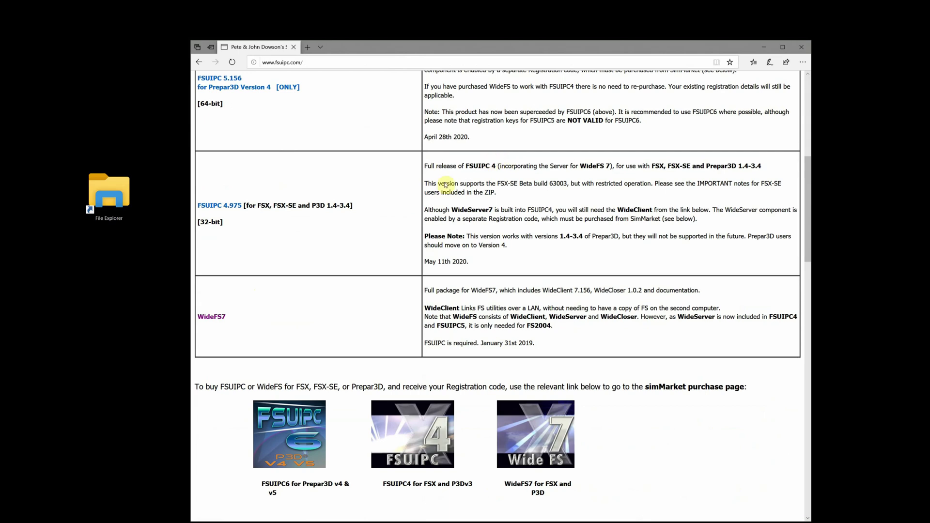
pyautogui.scroll(3, 406, 196)
pyautogui.scroll(3, 406, 197)
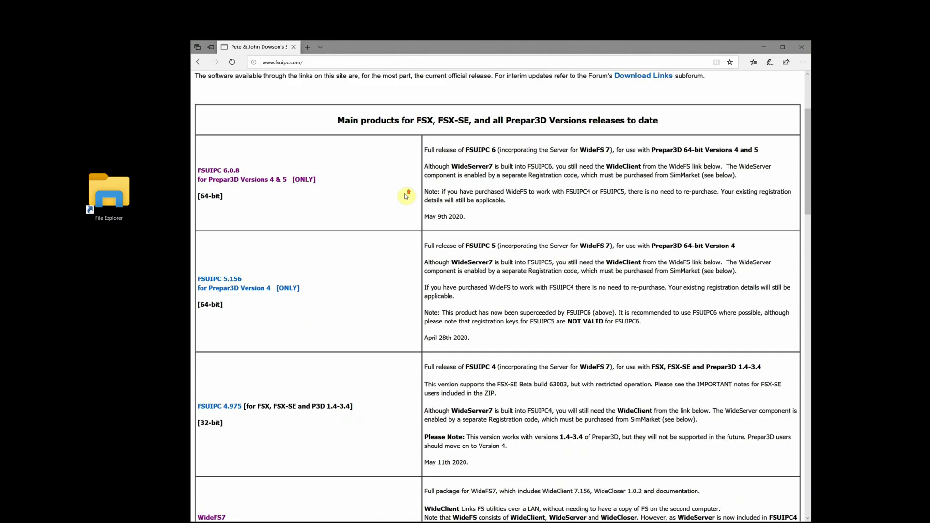
pyautogui.scroll(-1, 406, 196)
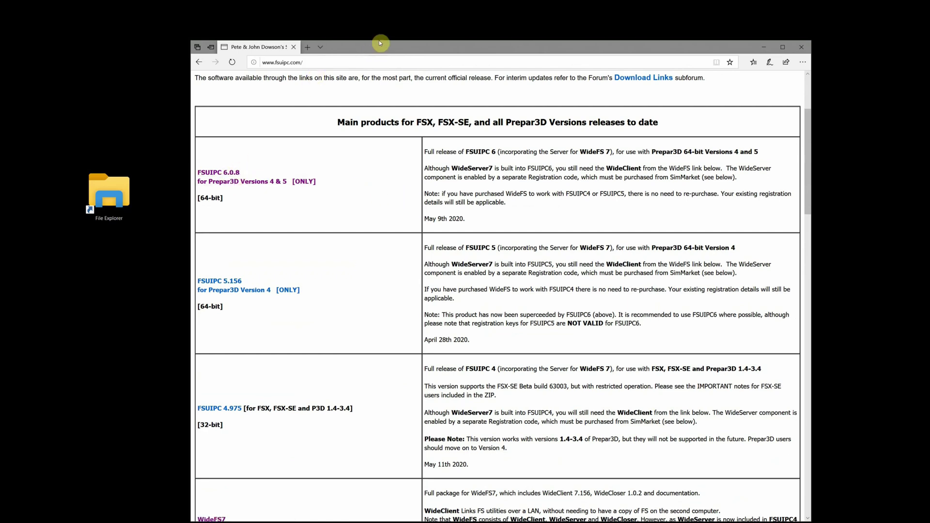
pyautogui.moveTo(373, 53); pyautogui.dragTo(359, 10)
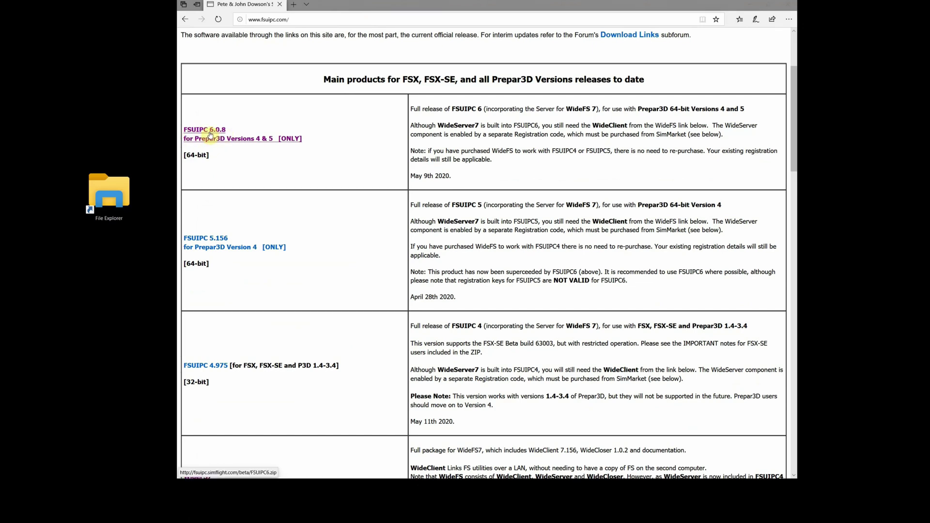
pyautogui.click(210, 134)
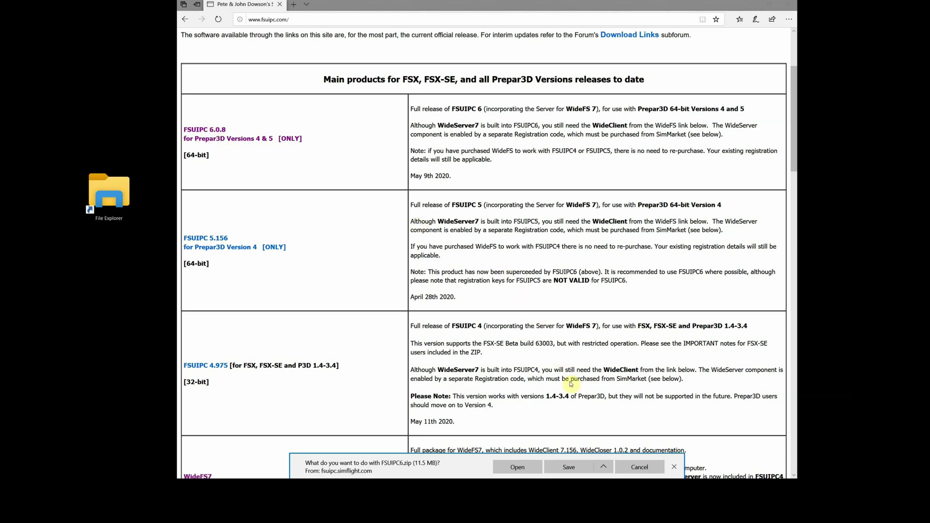
pyautogui.click(569, 465)
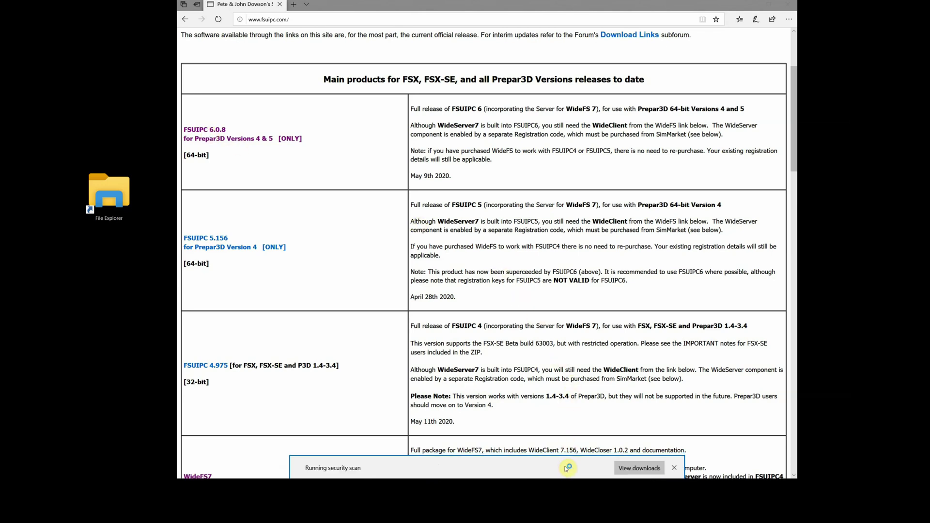
# - Download and save the WideFS7 zip from the main products table
pyautogui.scroll(-4, 257, 352)
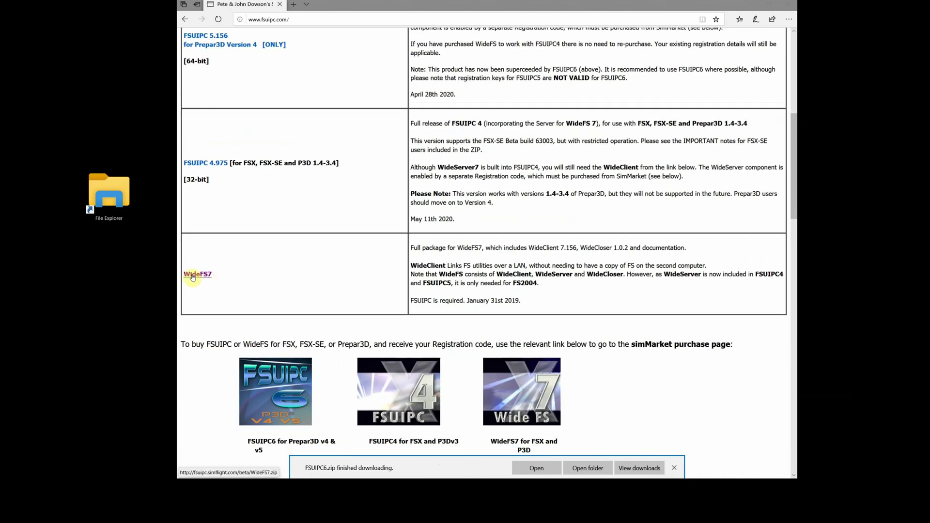
pyautogui.click(192, 276)
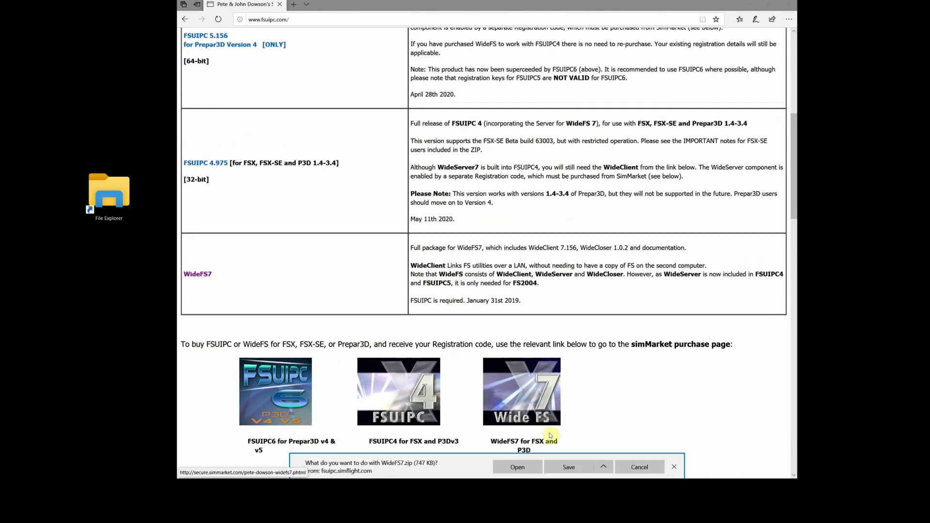
pyautogui.click(569, 468)
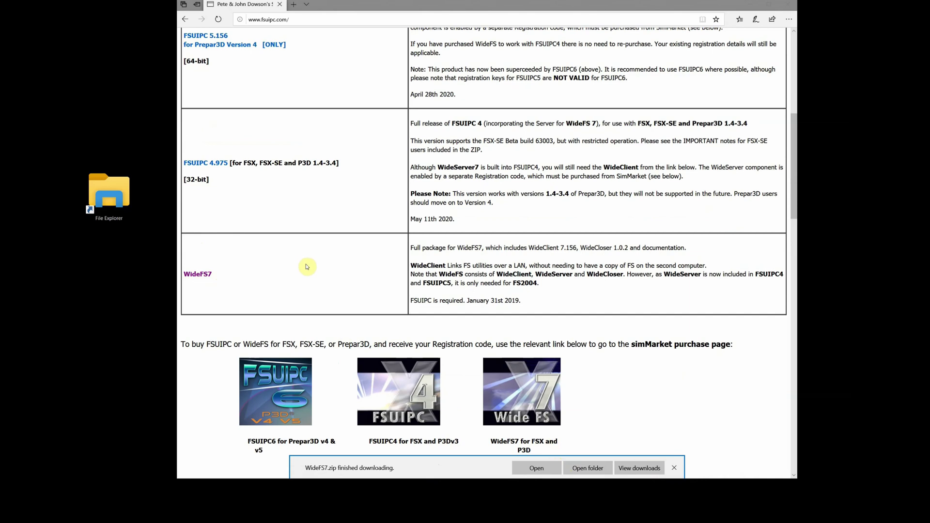
# - Open the Downloads folder and extract WideFS7.zip to the suggested WideFS7 folder
pyautogui.click(589, 469)
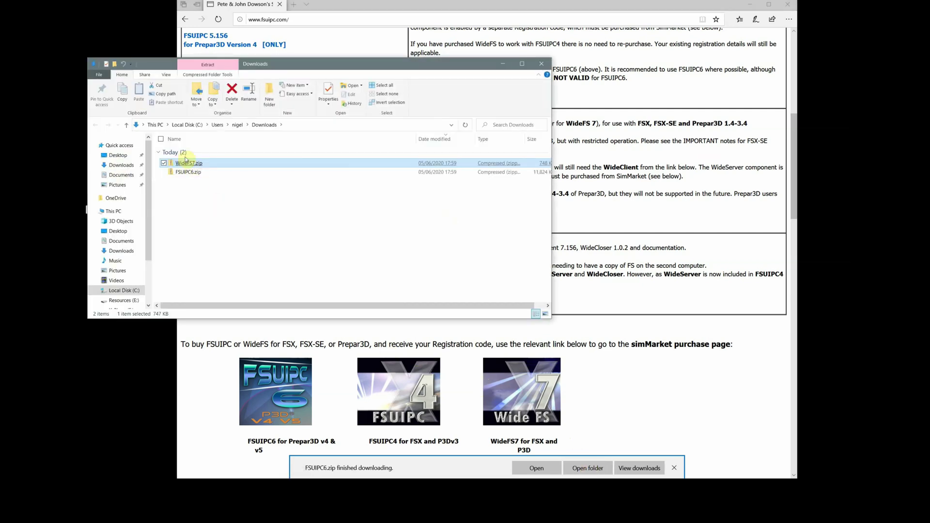
pyautogui.rightClick(185, 163)
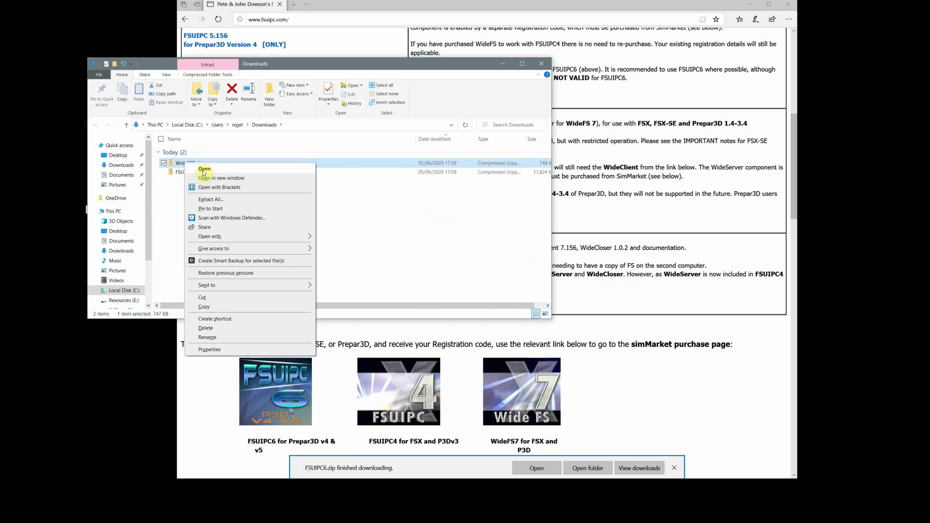
pyautogui.click(213, 199)
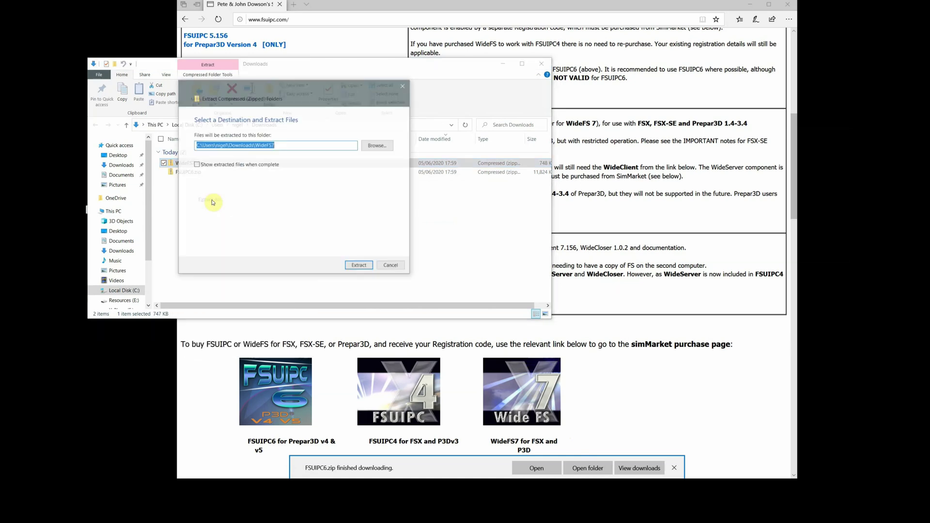
pyautogui.click(359, 266)
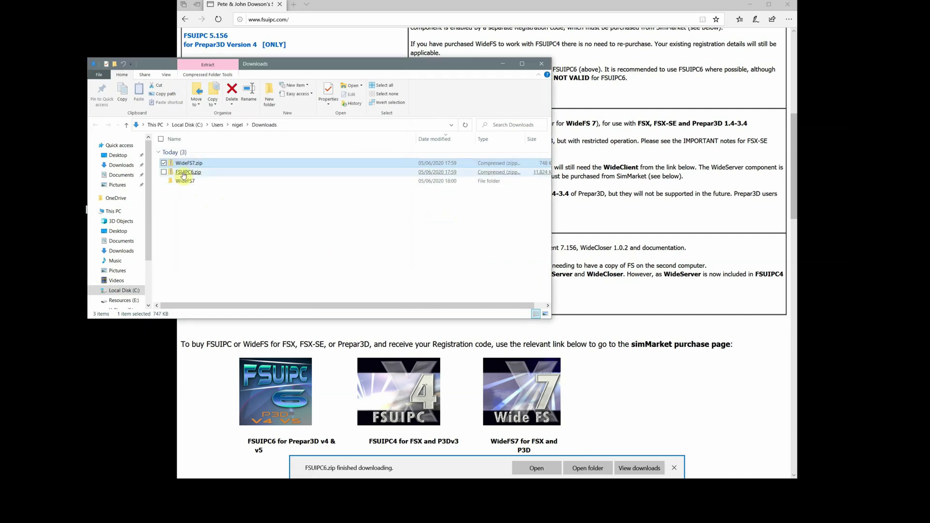
# - Extract FSUIPC6.zip in the Downloads folder, view the contents of the extracted FSUIPC6 folder and close the window
pyautogui.rightClick(183, 173)
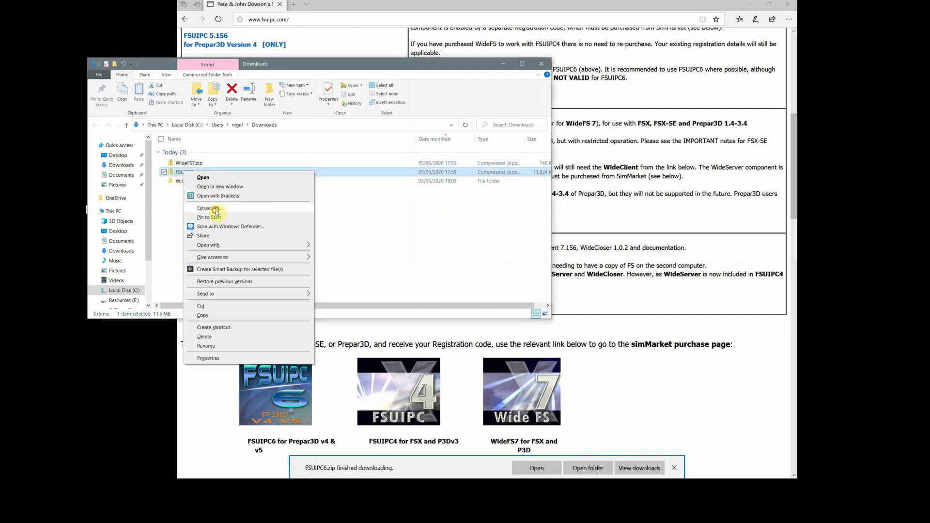
pyautogui.click(216, 210)
pyautogui.click(359, 265)
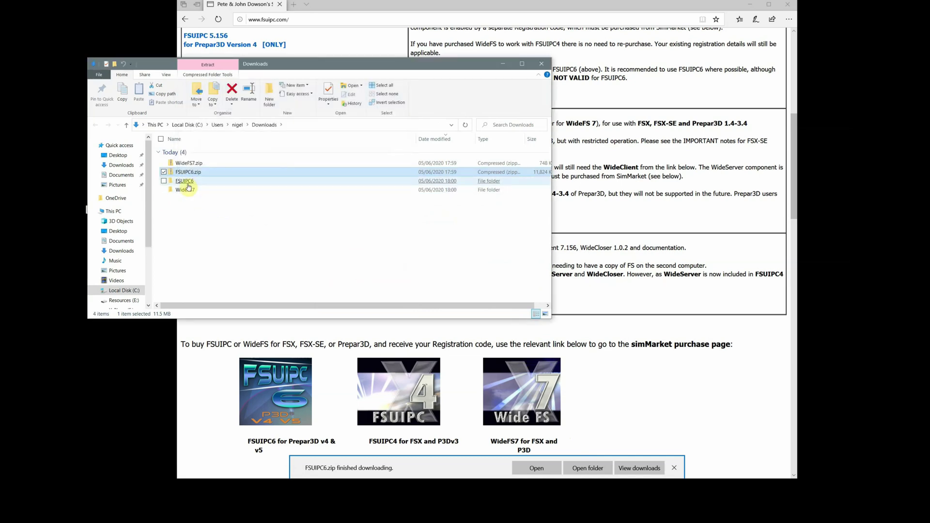
pyautogui.doubleClick(188, 185)
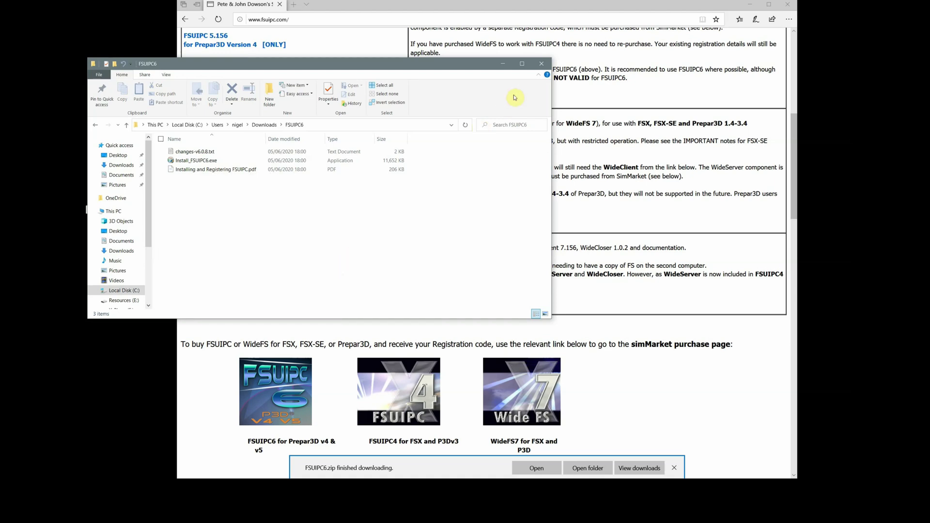
pyautogui.click(540, 65)
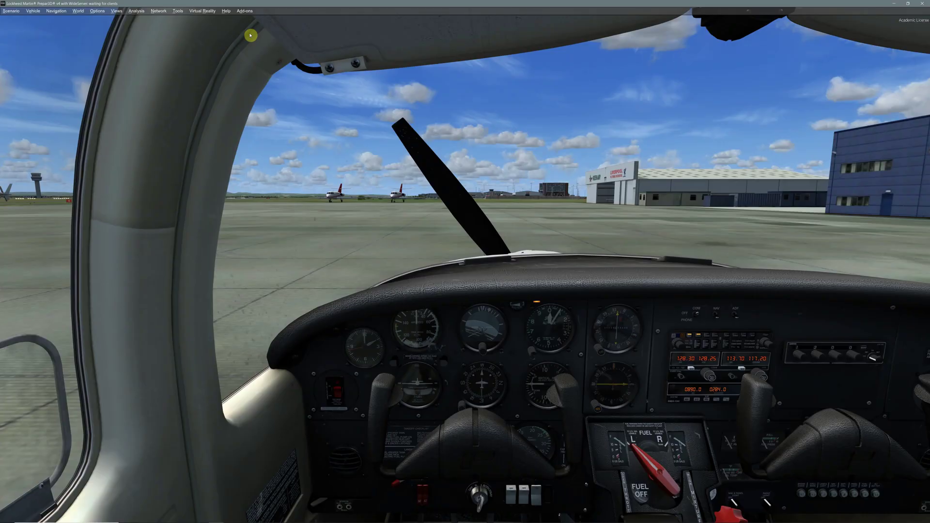
# - In Prepar3D, open the FSUIPC options and examine the logging, traffic, miscellaneous, AutoSave/GPSout, joystick calibration, hot key and key press settings
pyautogui.click(245, 10)
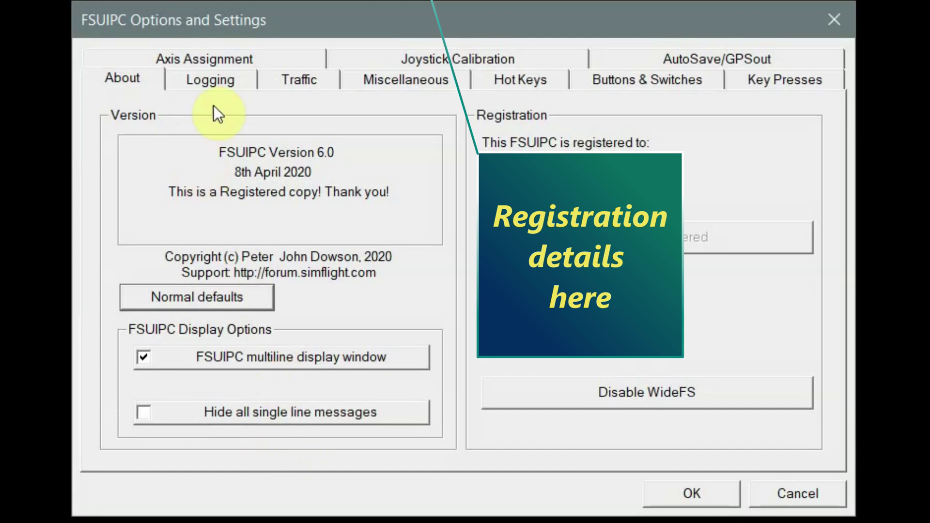
pyautogui.click(201, 76)
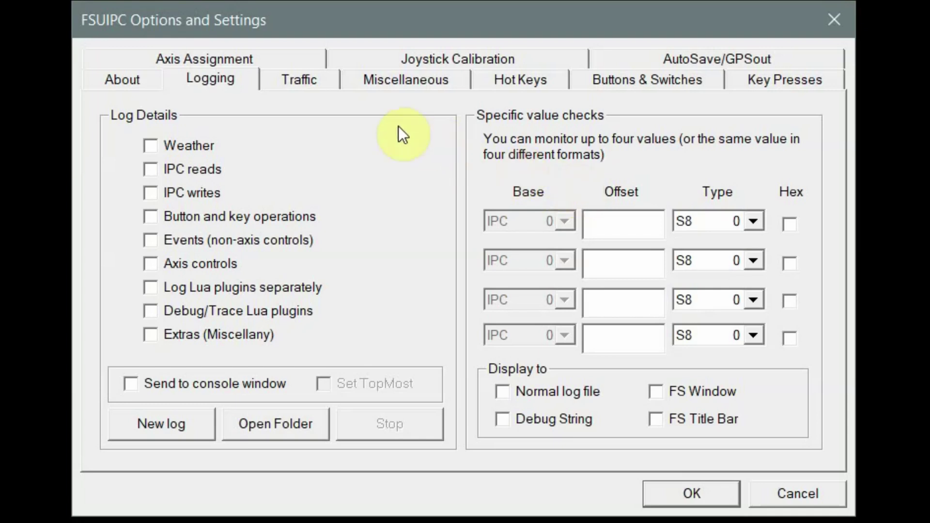
pyautogui.click(297, 81)
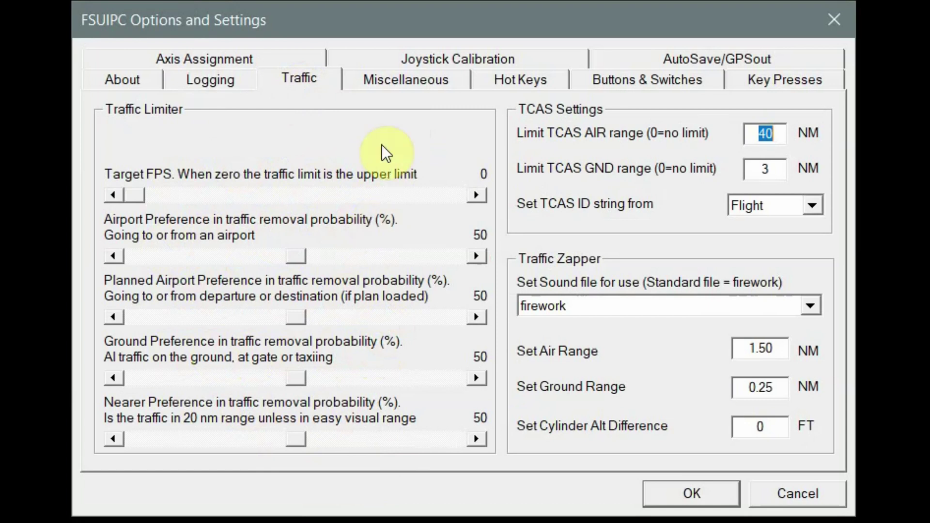
pyautogui.click(401, 81)
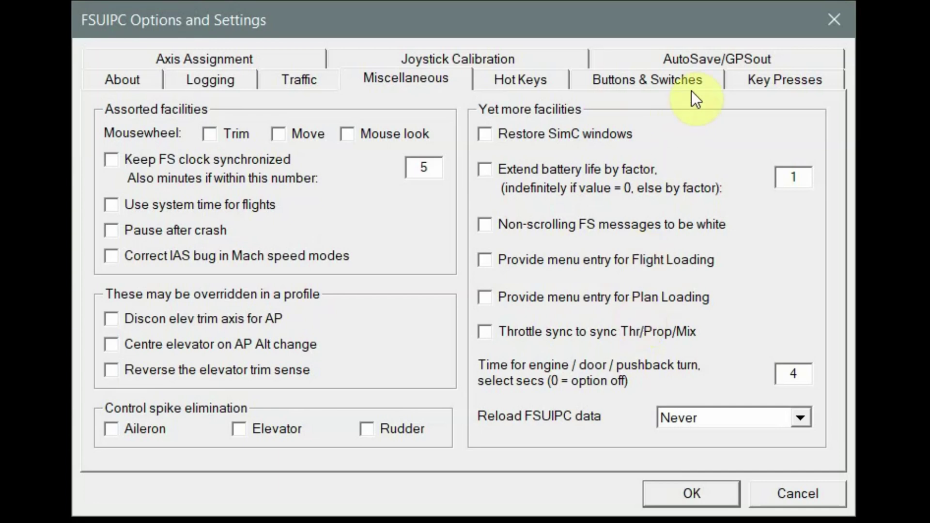
pyautogui.click(716, 57)
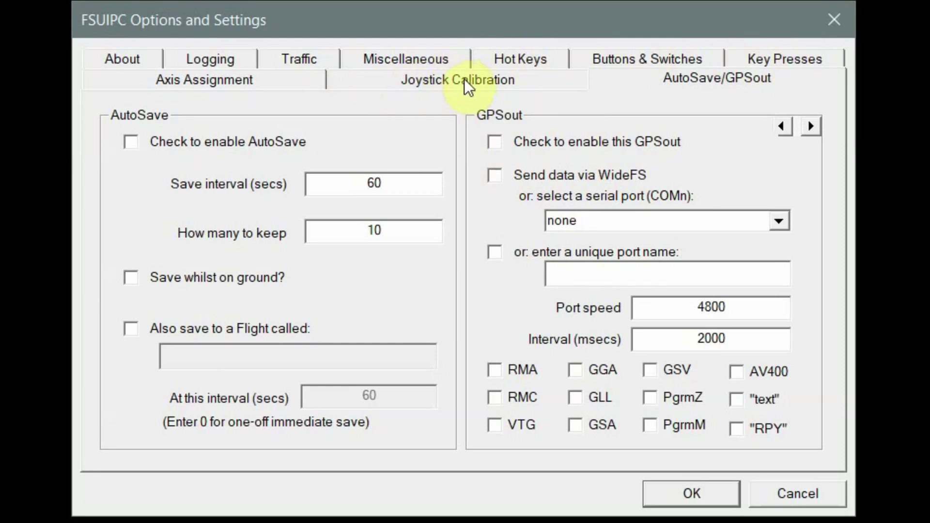
pyautogui.click(453, 87)
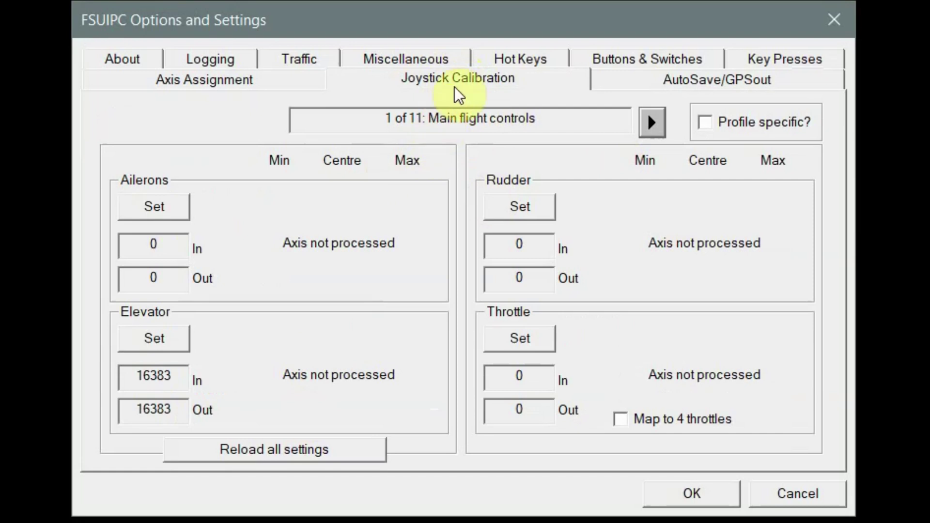
pyautogui.click(547, 64)
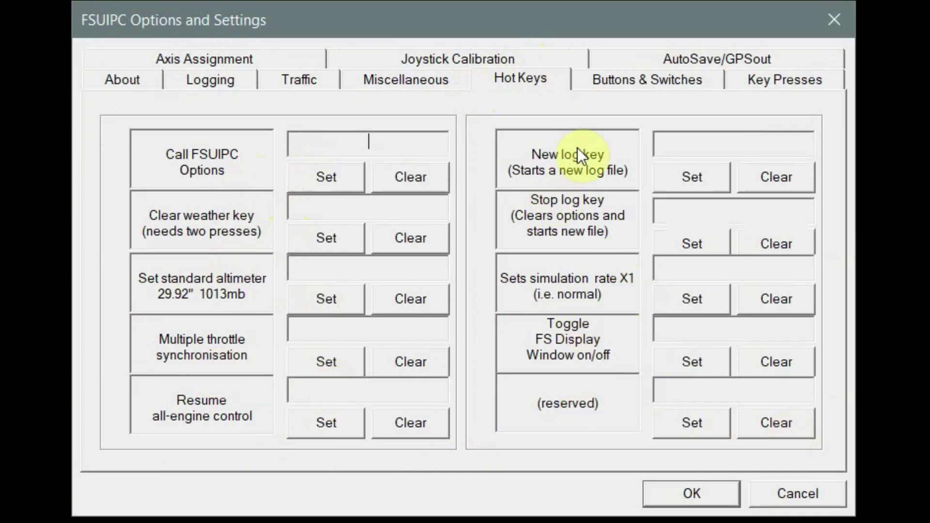
pyautogui.click(788, 79)
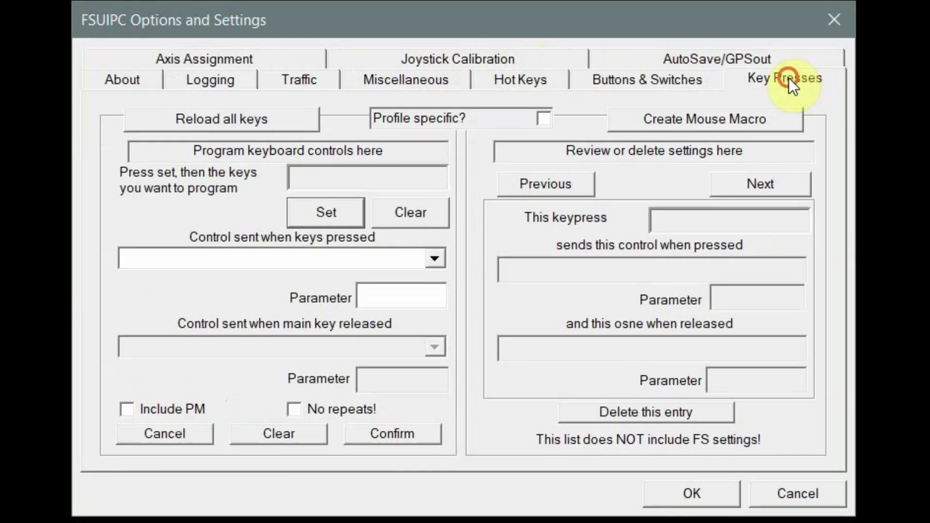
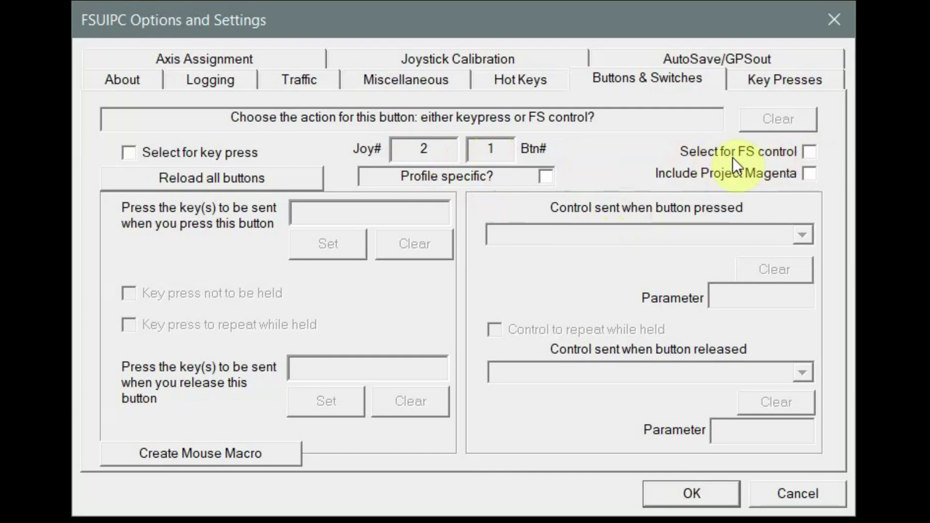
# - Enable FS control for joystick 2 button 1 and choose Brakes as the control sent when the button is pressed
pyautogui.click(812, 151)
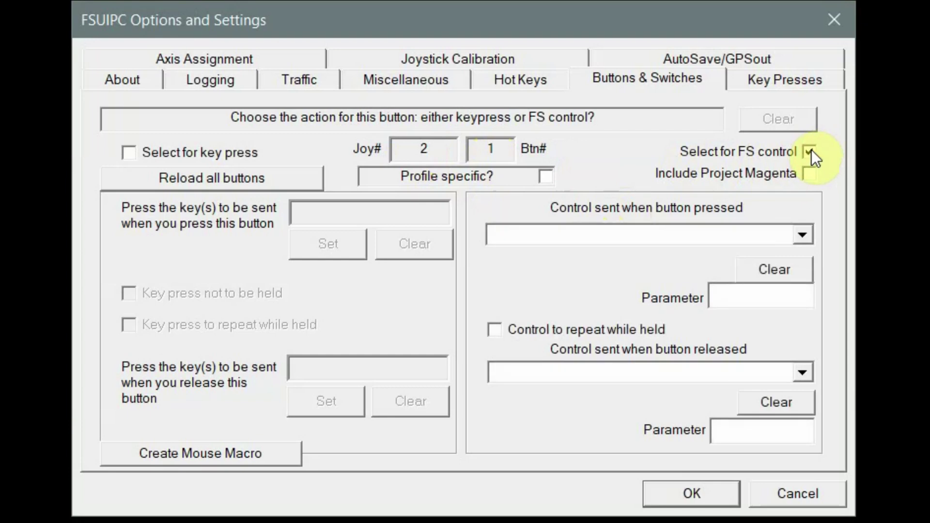
pyautogui.click(801, 237)
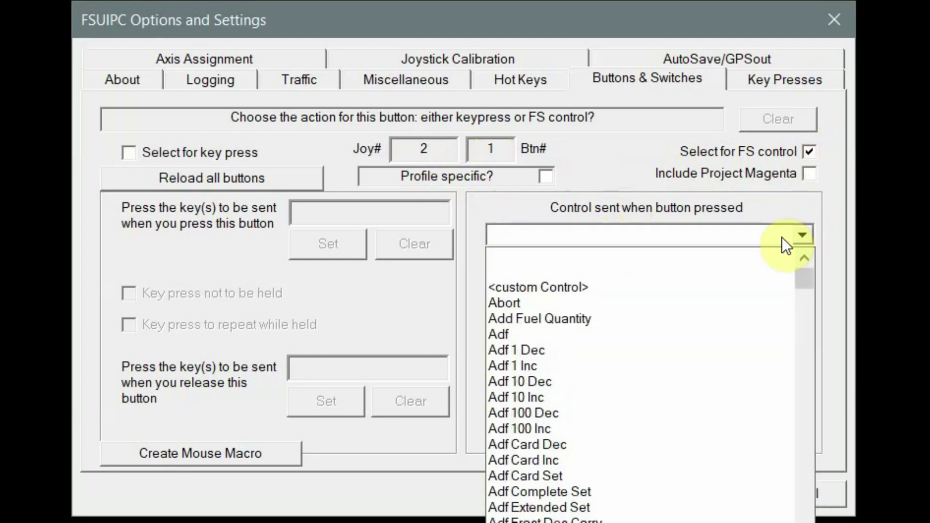
pyautogui.press('b')
pyautogui.scroll(-6, 593, 504)
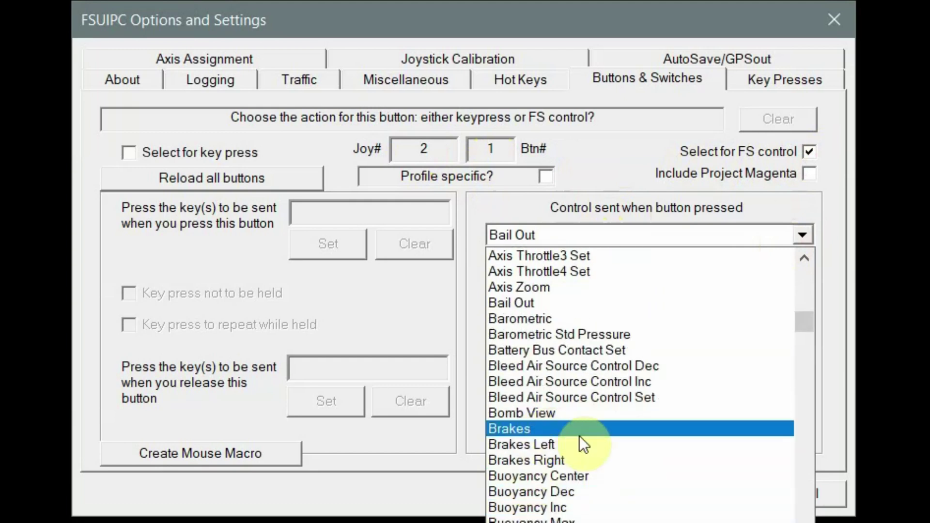
pyautogui.click(544, 430)
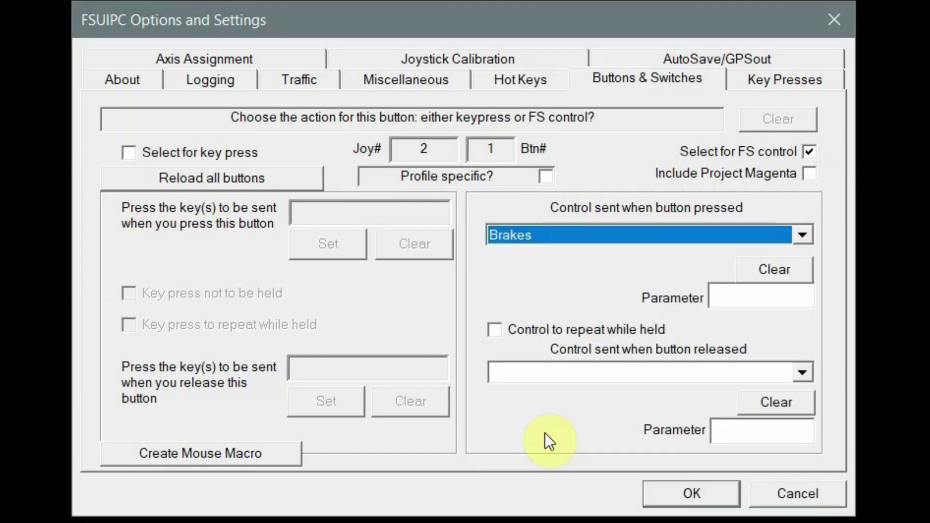
# - Try KEYSEND 1-255 (WideFS) as the control sent when joystick 2 button 1 is pressed, and clear that assignment
pyautogui.click(802, 235)
pyautogui.press('k')
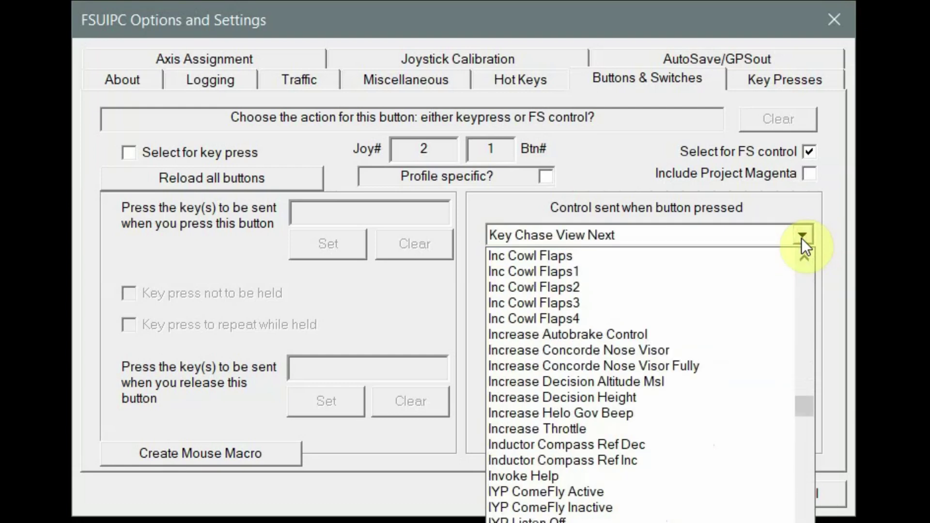
pyautogui.scroll(-3, 594, 460)
pyautogui.scroll(-5, 595, 459)
pyautogui.click(661, 273)
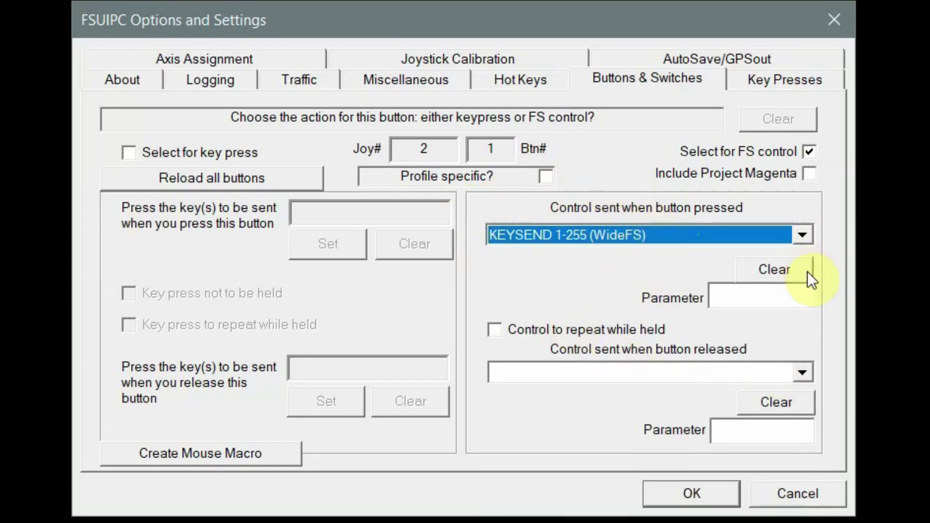
pyautogui.click(777, 269)
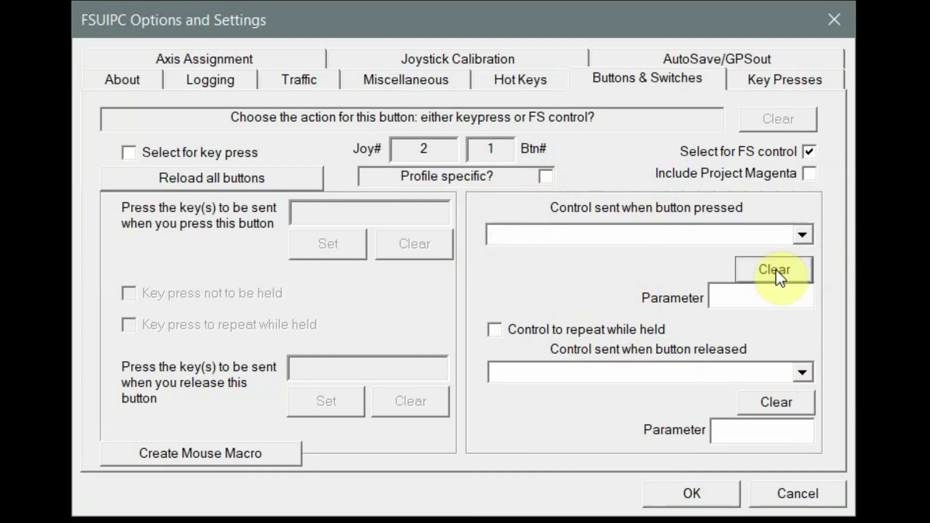